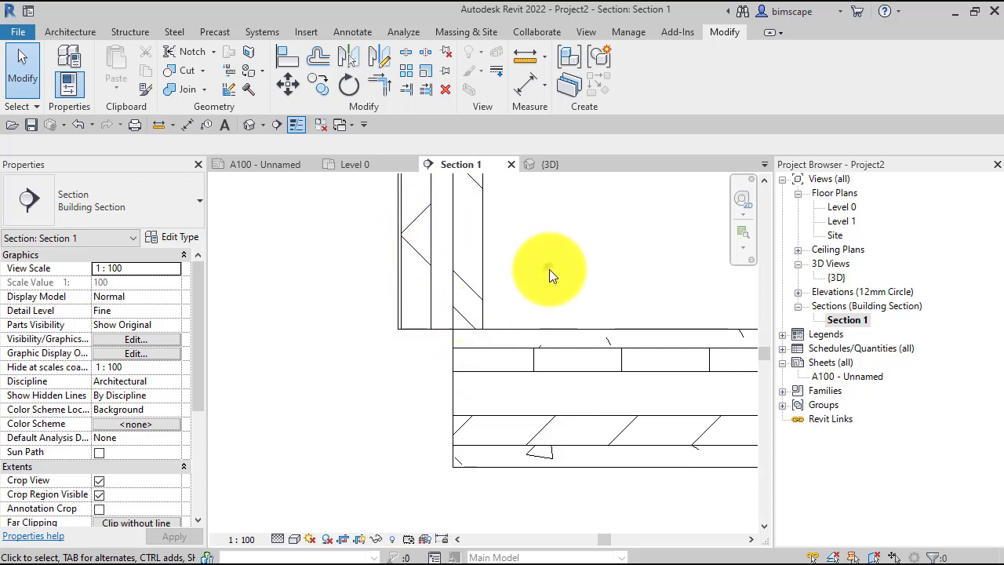
Open the {3D} view and orbit it to face the front of the wall on the floor slab
scroll(550, 271, "down", 2)
scroll(650, 287, "down", 2)
middle_click_drag(610, 340, 463, 460)
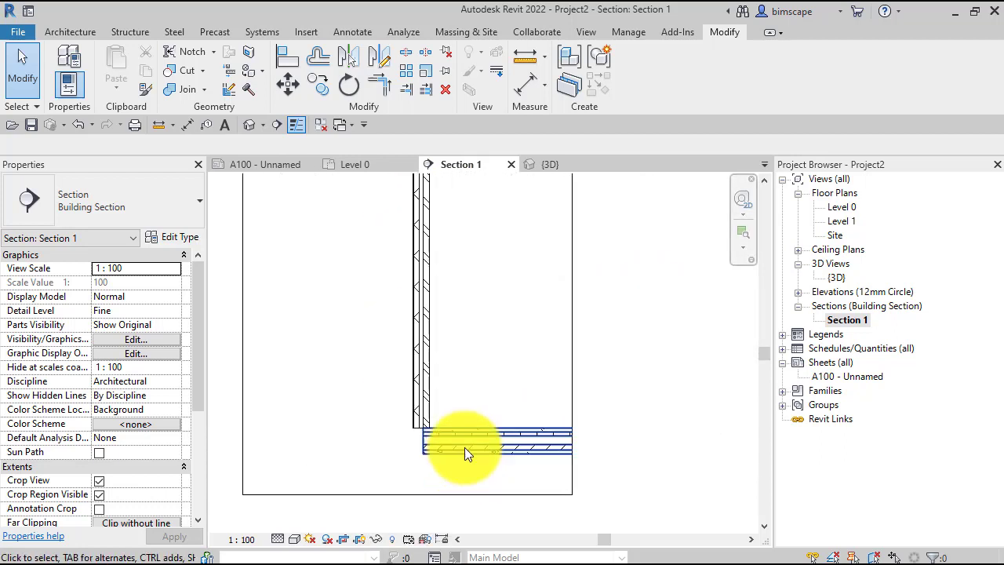
scroll(463, 419, "up", 2)
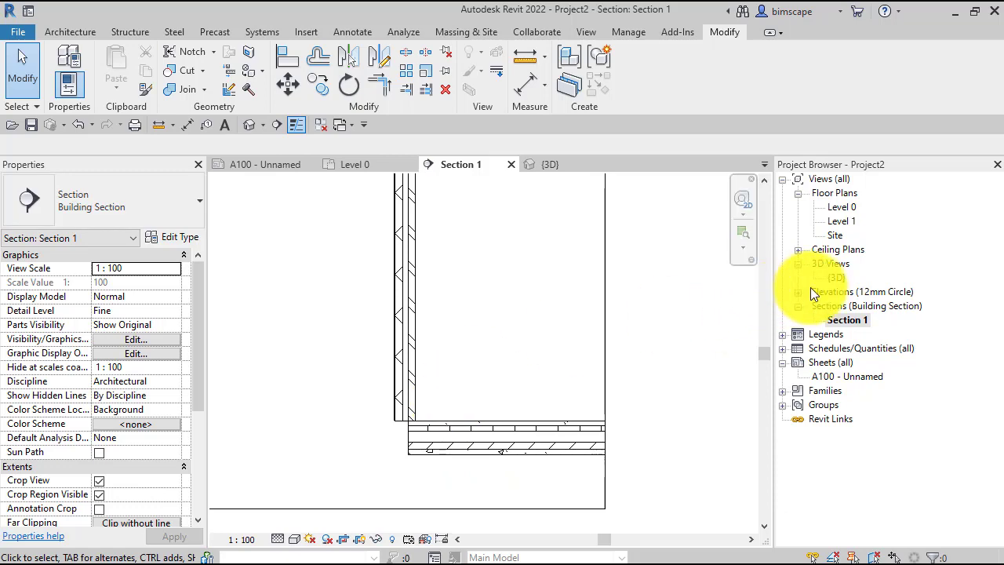
double_click(834, 278)
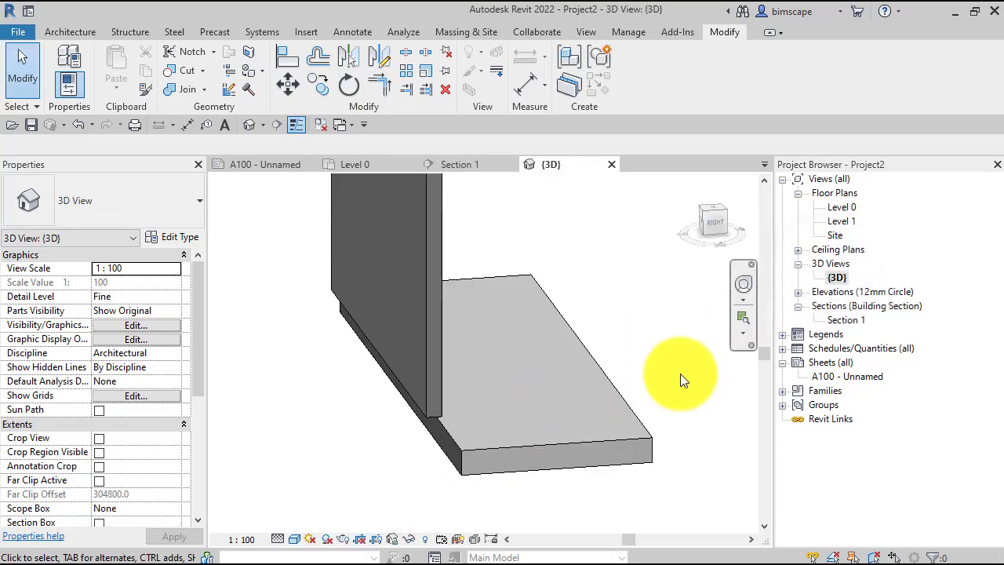
left_click(743, 284)
left_click_drag(653, 333, 675, 330)
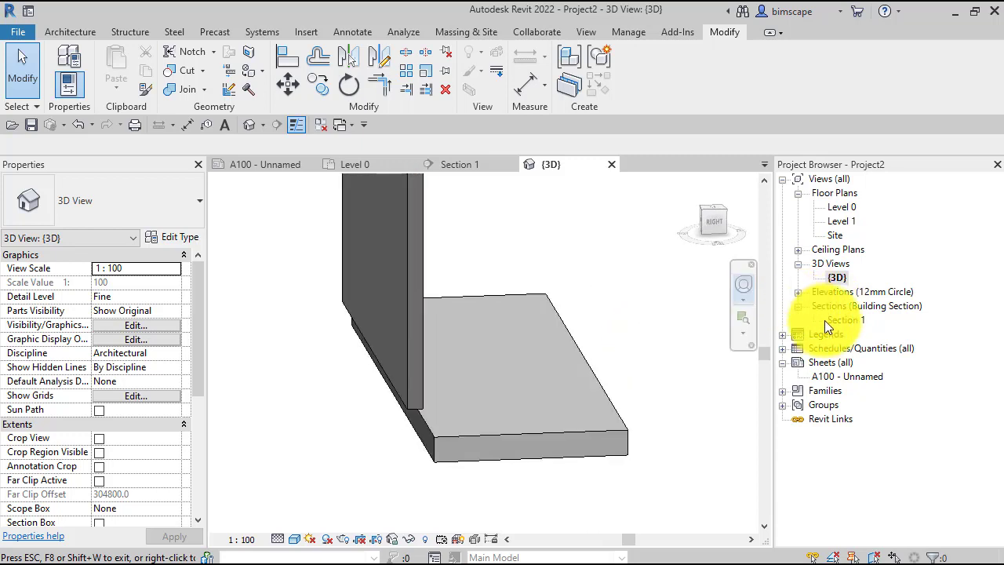
Open Section 1 and zoom into the junction where the wall base meets the layered slab
left_click(846, 320)
double_click(847, 321)
scroll(484, 454, "up", 5)
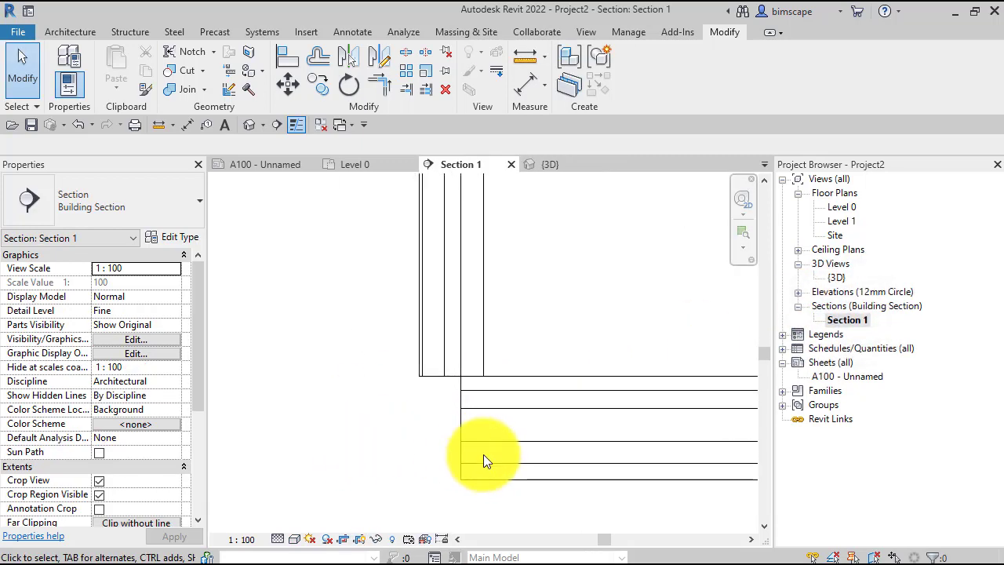
middle_click_drag(518, 470, 510, 448)
scroll(411, 353, "up", 5)
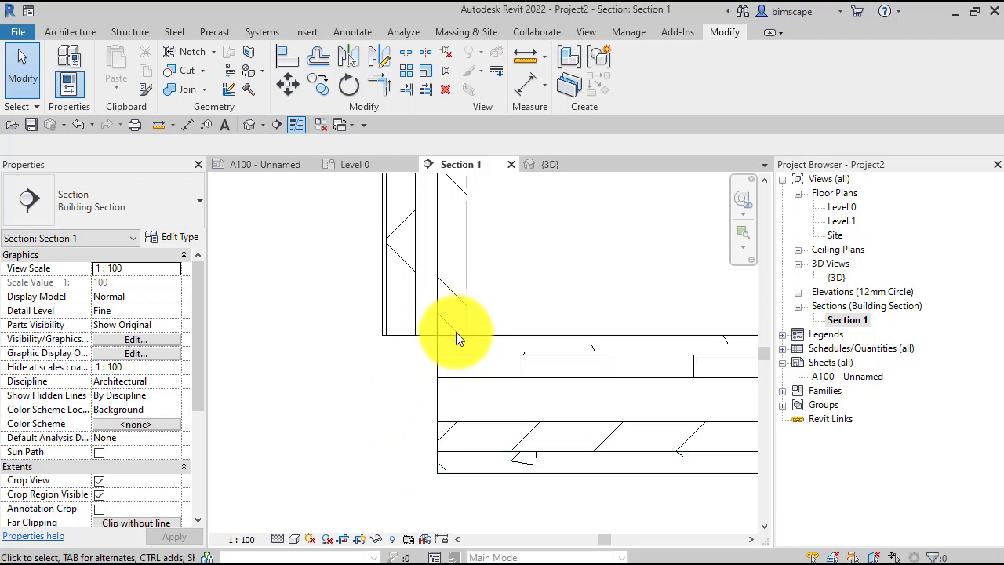
scroll(322, 396, "down", 2)
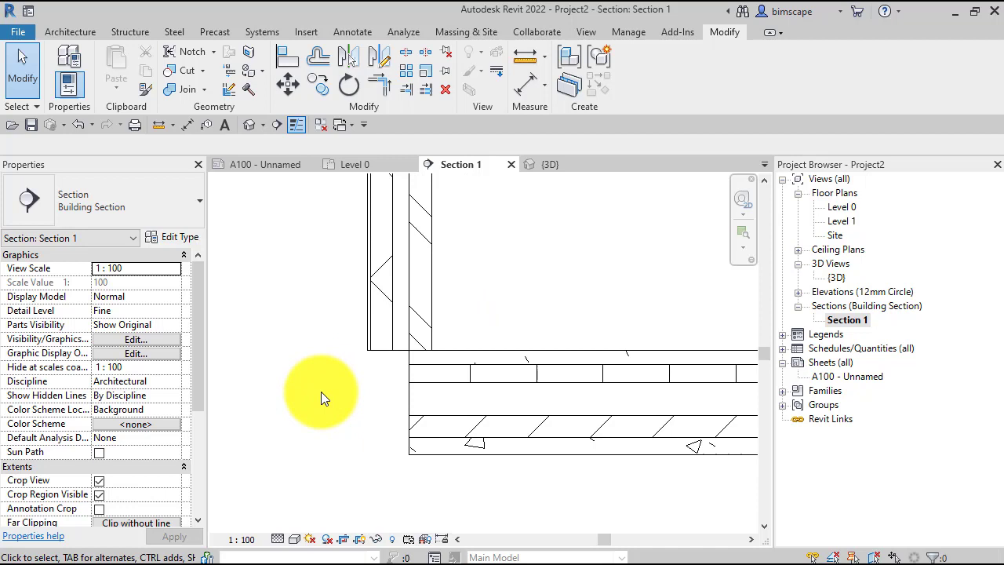
middle_click_drag(321, 391, 338, 420)
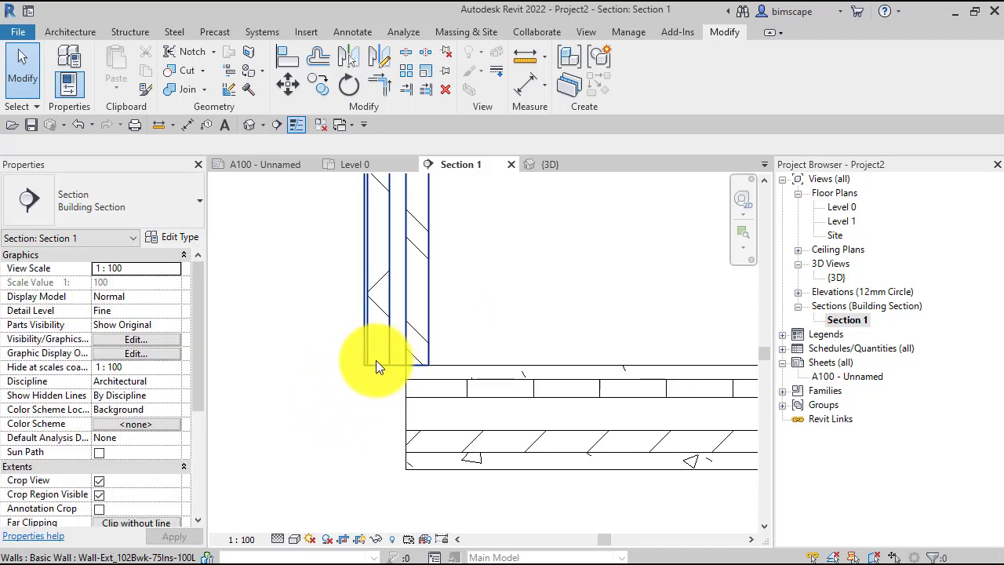
scroll(358, 378, "up", 2)
mouse_move(359, 378)
middle_mouse_down()
mouse_move(393, 375)
mouse_move(392, 341)
mouse_move(381, 347)
middle_mouse_up()
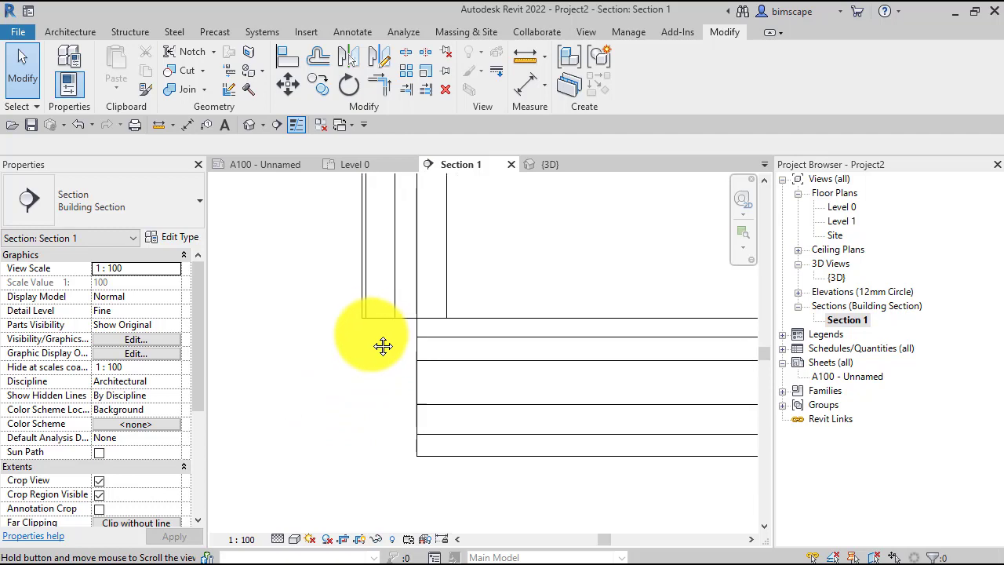
Open Type Properties of Wall-Ext_102Bwk-75Ins-100LBlk-12P for the selected wall, with its section preview shown
left_click(378, 328)
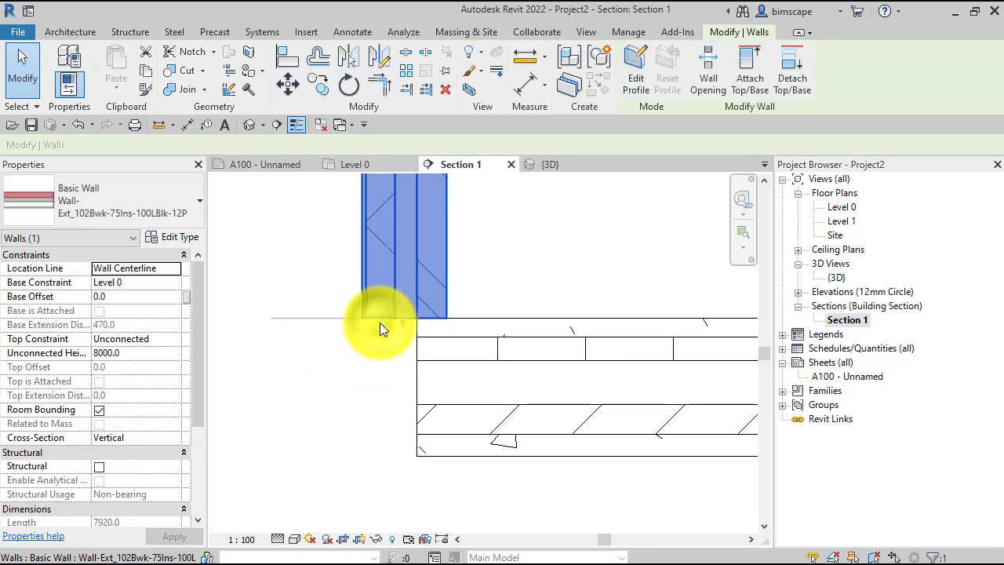
left_click(172, 238)
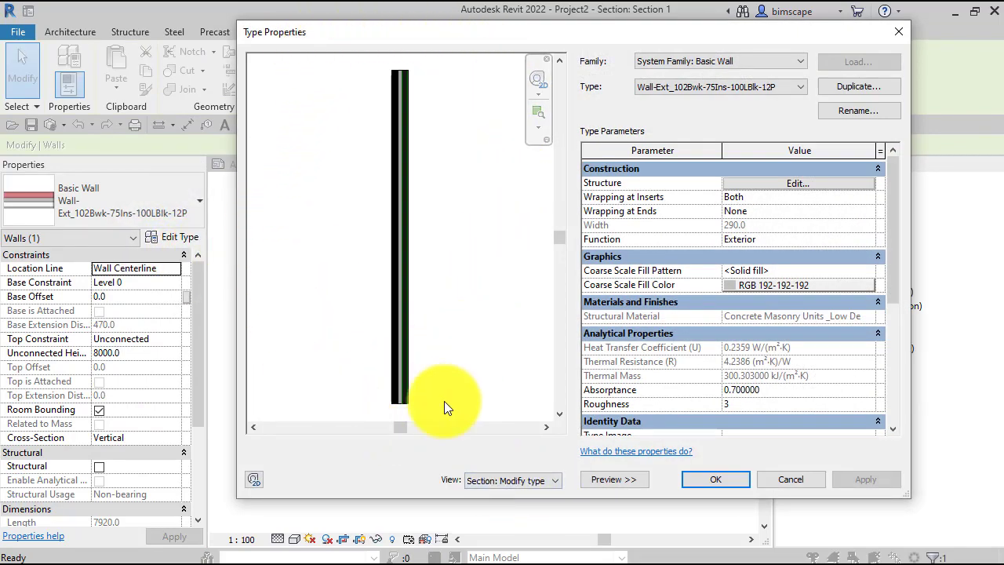
left_click(619, 479)
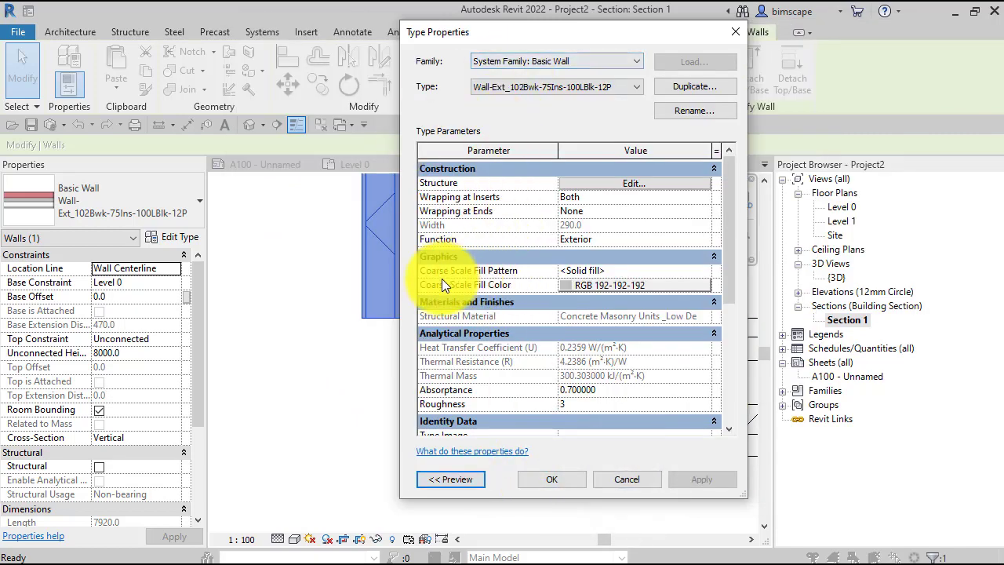
left_click(456, 481)
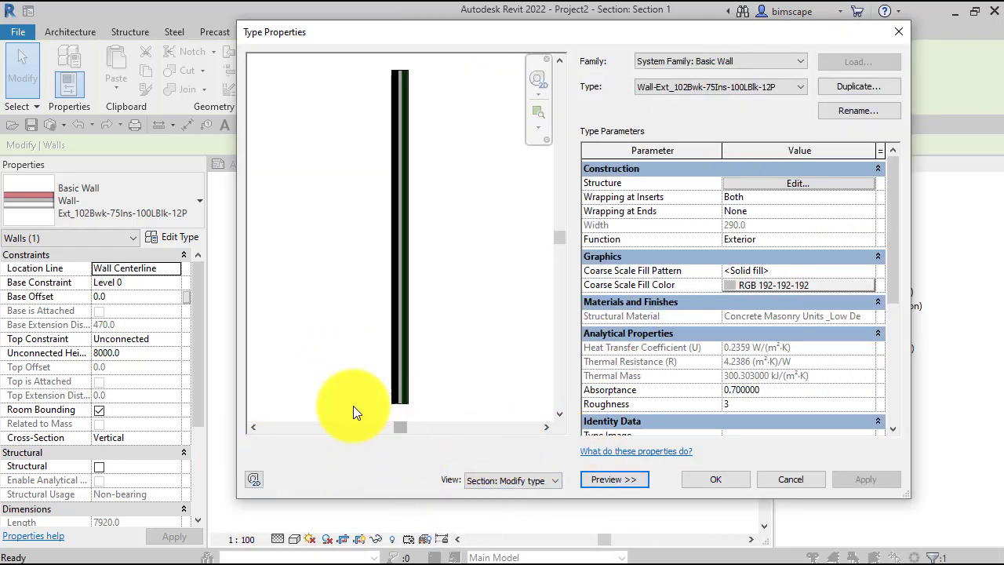
Zoom and pan the section preview to centre the wall's hatched base layers
left_click(363, 384)
scroll(393, 390, "up", 3)
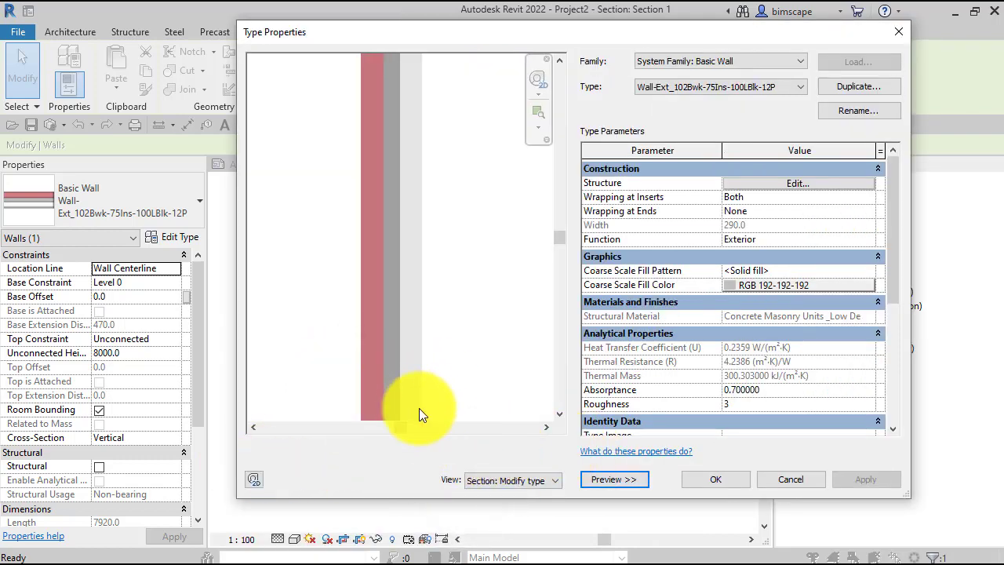
middle_click_drag(419, 408, 478, 321)
scroll(463, 327, "up", 2)
scroll(418, 356, "up", 4)
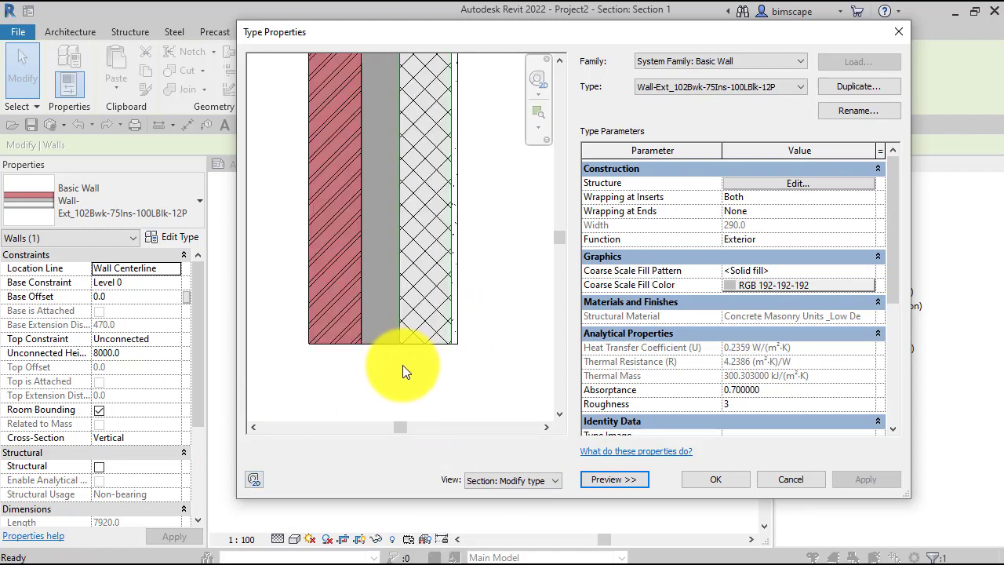
scroll(404, 358, "up", 1)
middle_click_drag(405, 357, 451, 357)
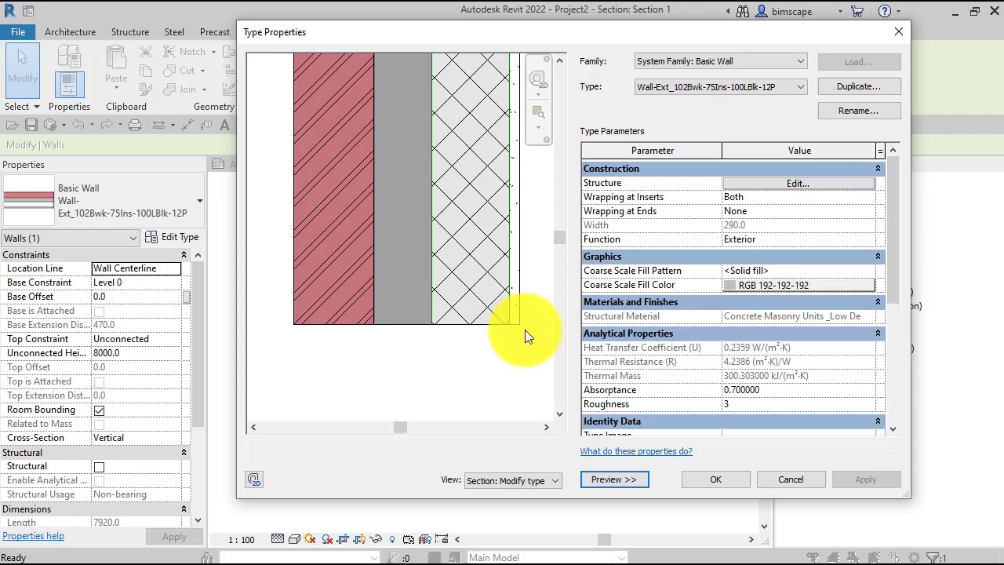
middle_click_drag(387, 373, 387, 374)
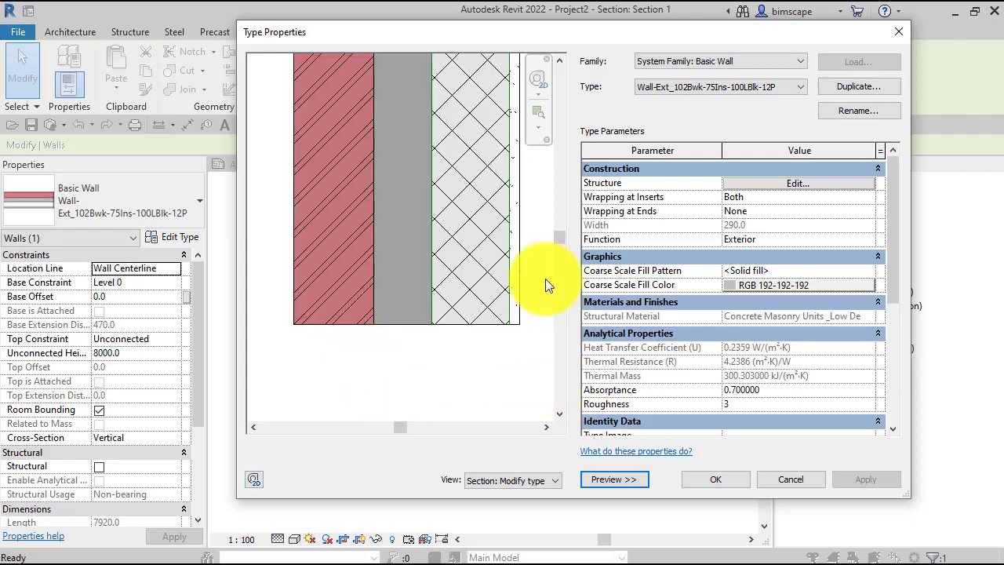
In the wall's Edit Assembly structure, unlock the brick layer's bottom boundary padlock and confirm
left_click(799, 183)
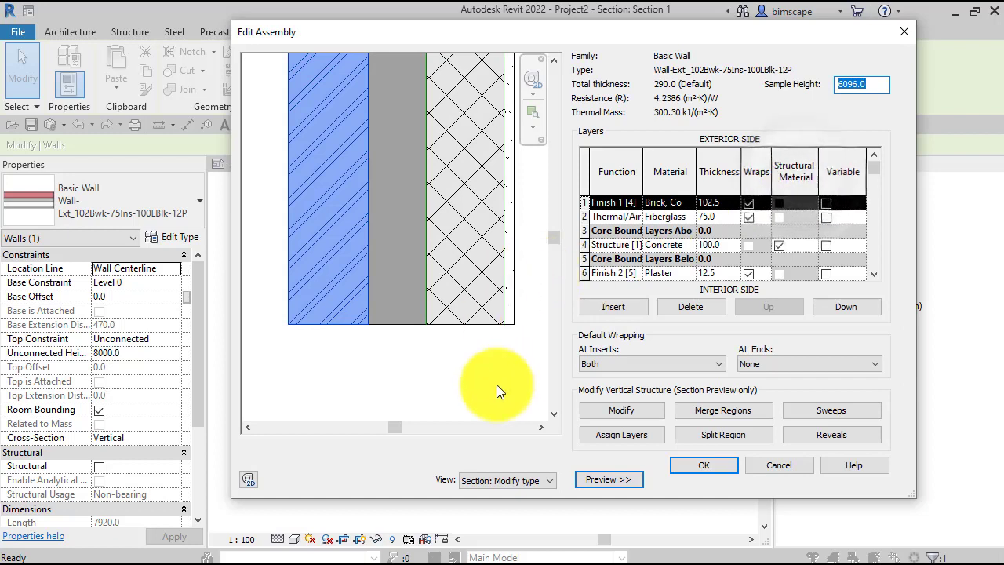
left_click(627, 411)
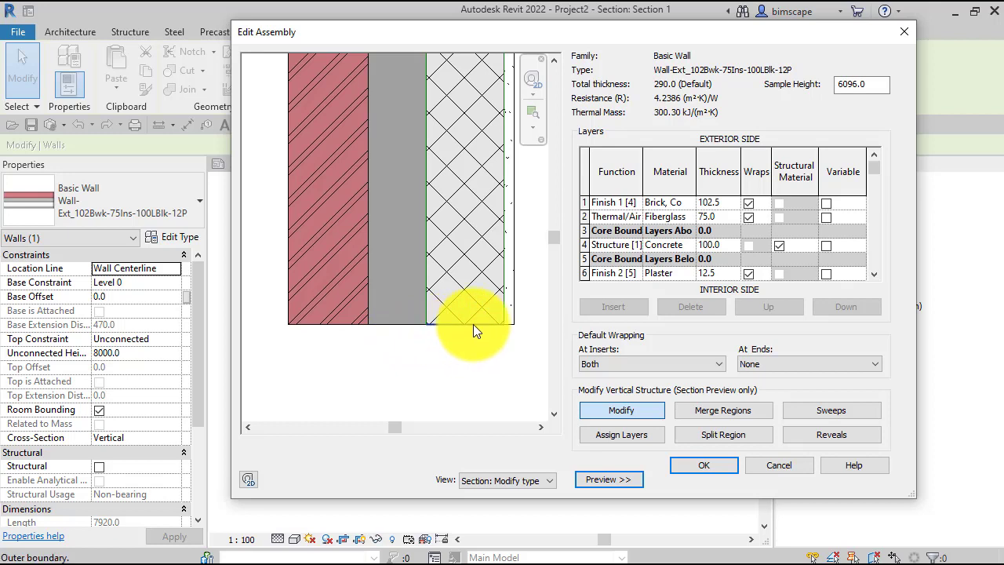
left_click(332, 324)
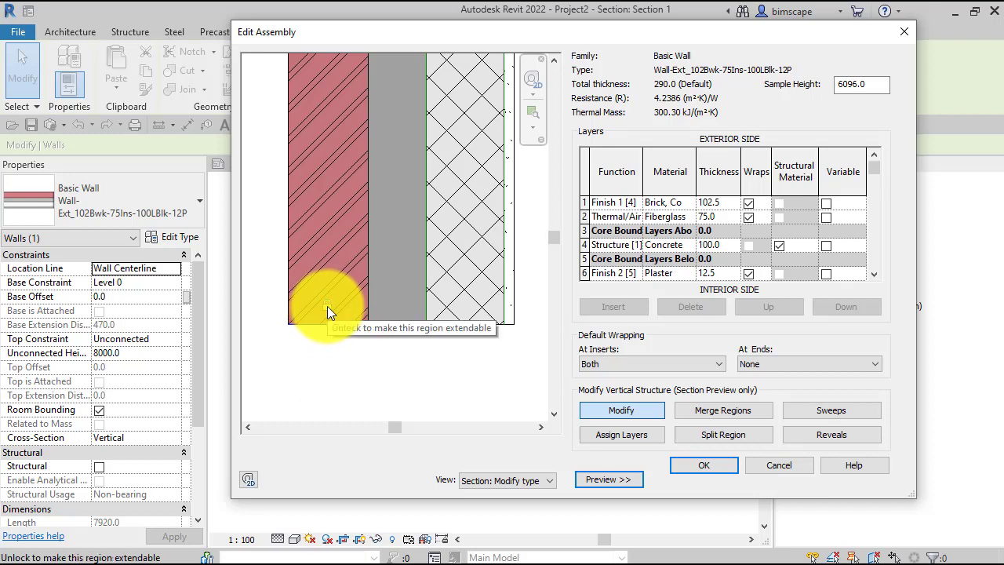
left_click(327, 306)
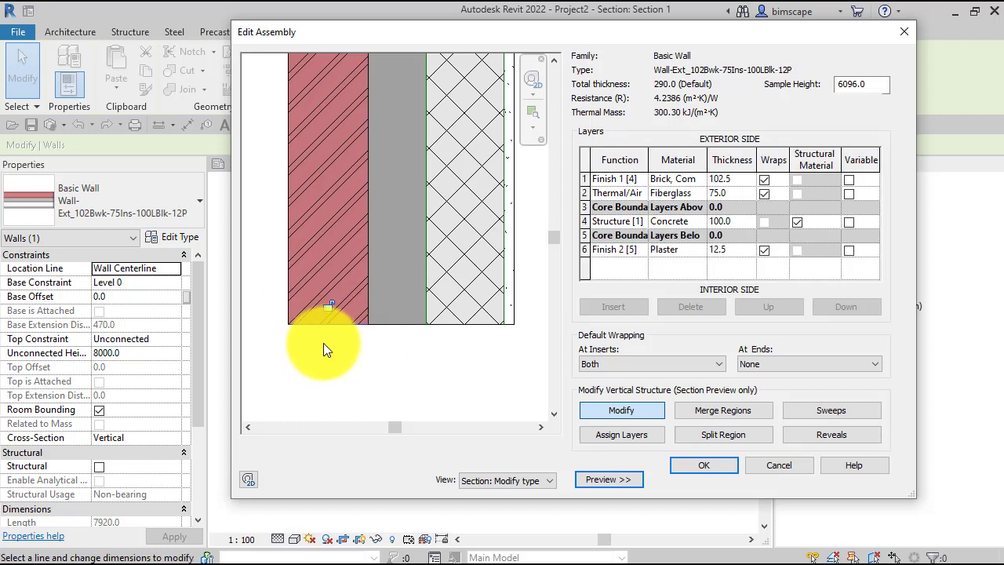
left_click(704, 465)
Apply the type changes and drag the wall's base down to a -89.2 base offset
left_click(711, 480)
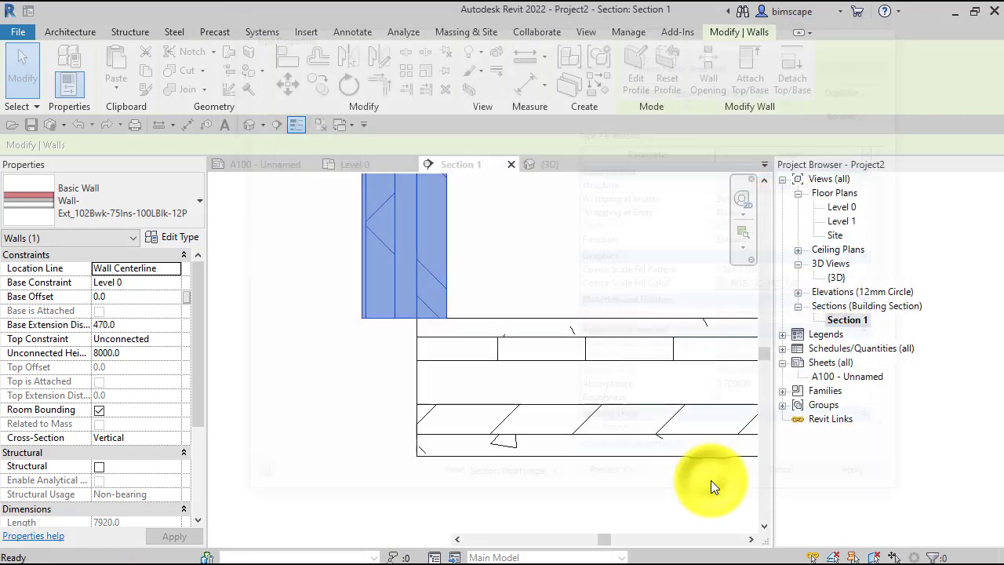
middle_click_drag(381, 354, 381, 448)
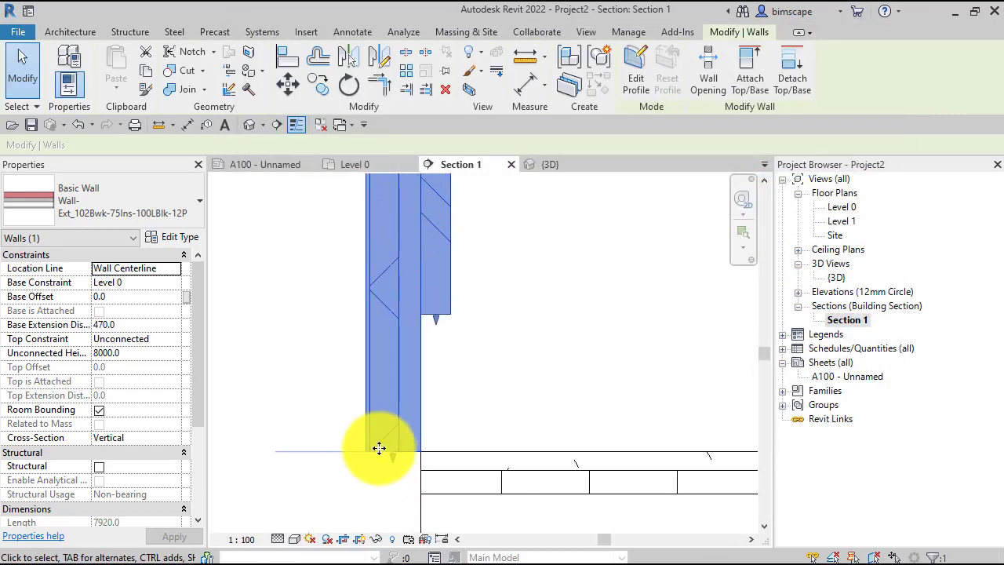
left_click_drag(397, 448, 375, 478)
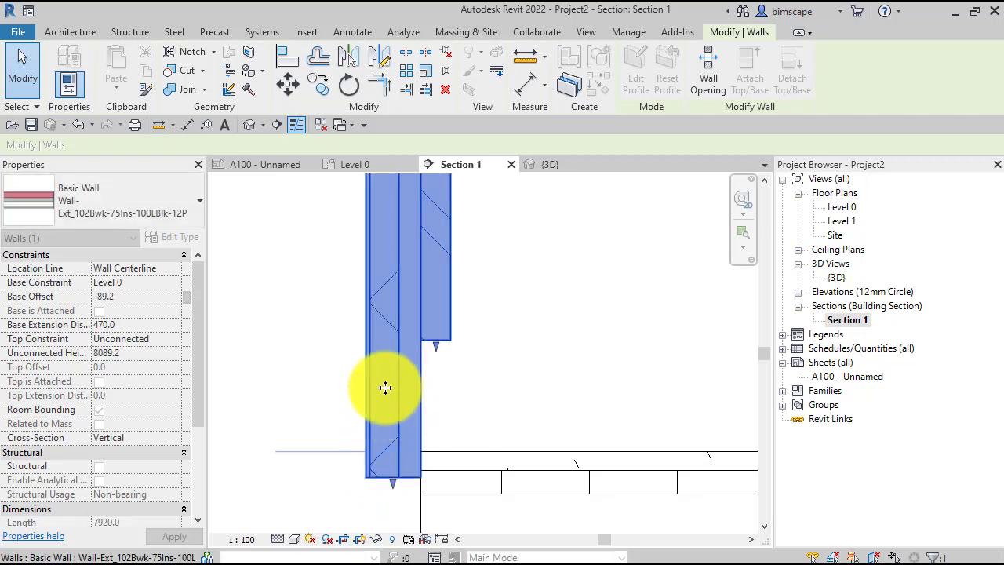
Reselect the wall and drag the inner layer's base extension to 265.2
left_click(448, 342)
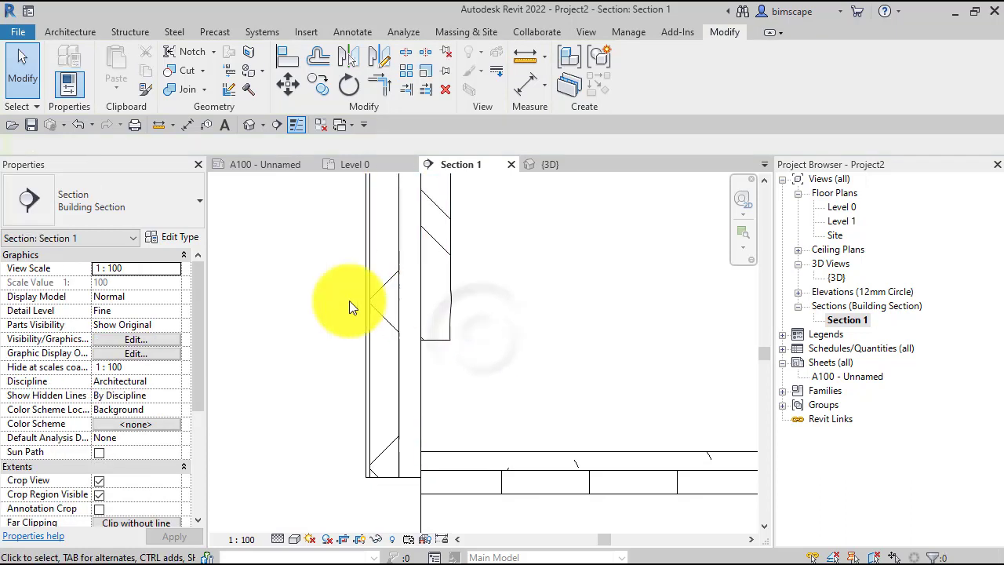
left_click(438, 341)
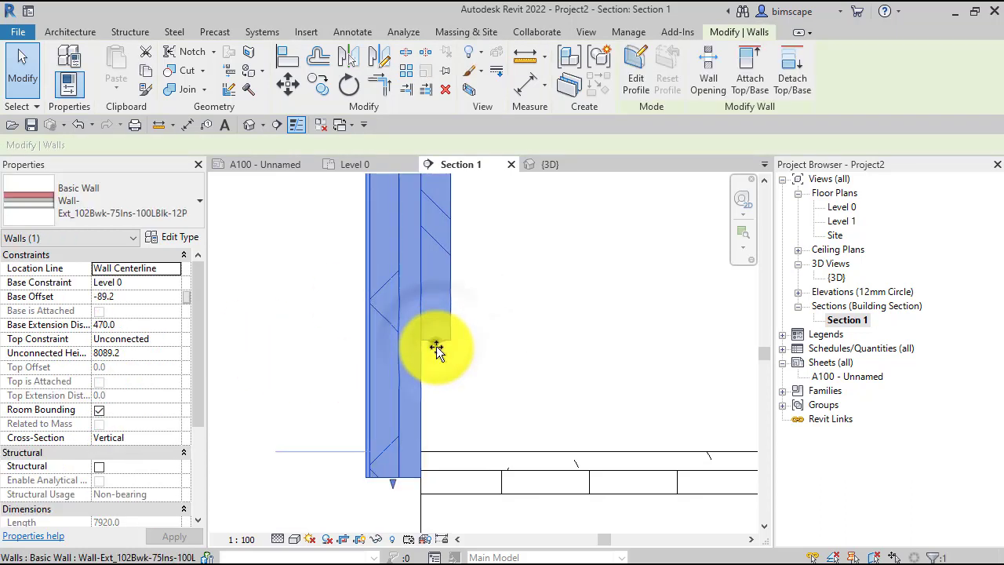
left_click_drag(437, 348, 438, 401)
middle_click_drag(465, 406, 424, 273)
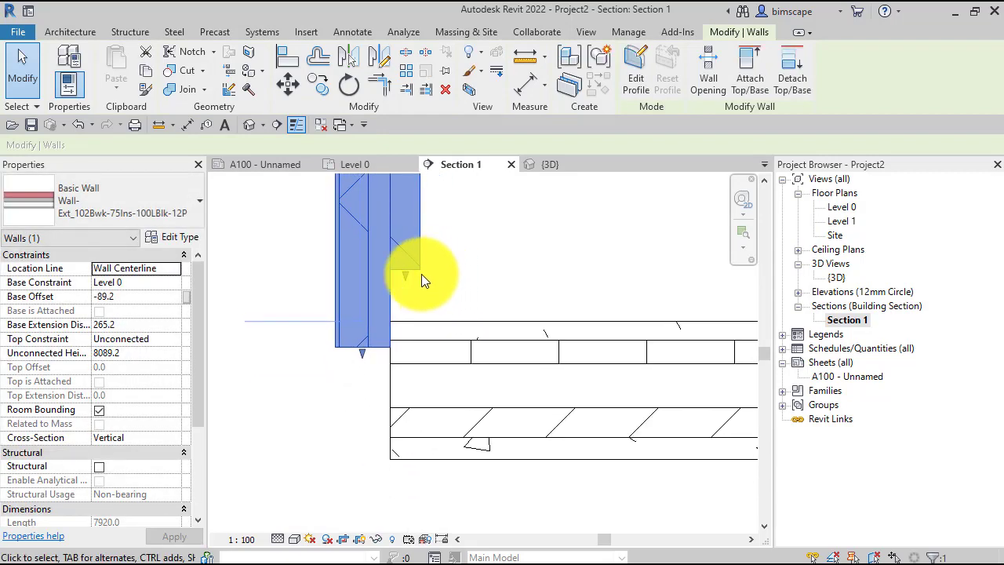
Align the outer wall layers to the slab's underside and the inner layer to the floor top
left_click(287, 56)
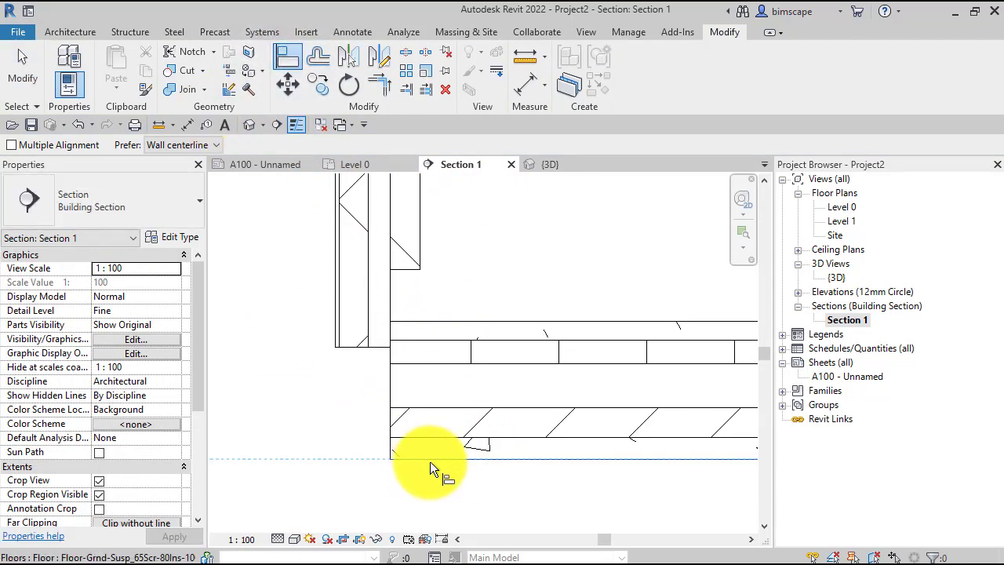
left_click(428, 461)
left_click(364, 353)
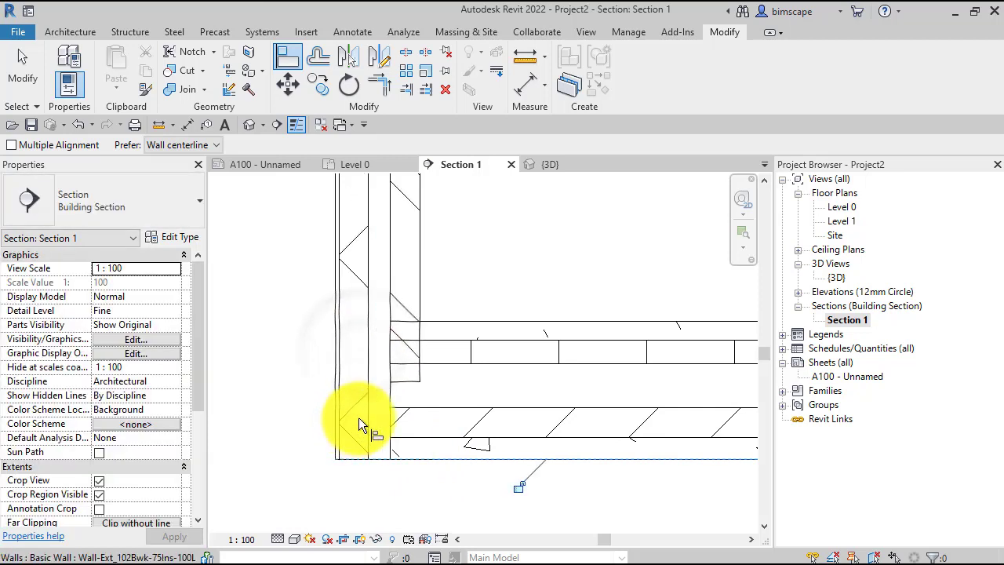
left_click(450, 320)
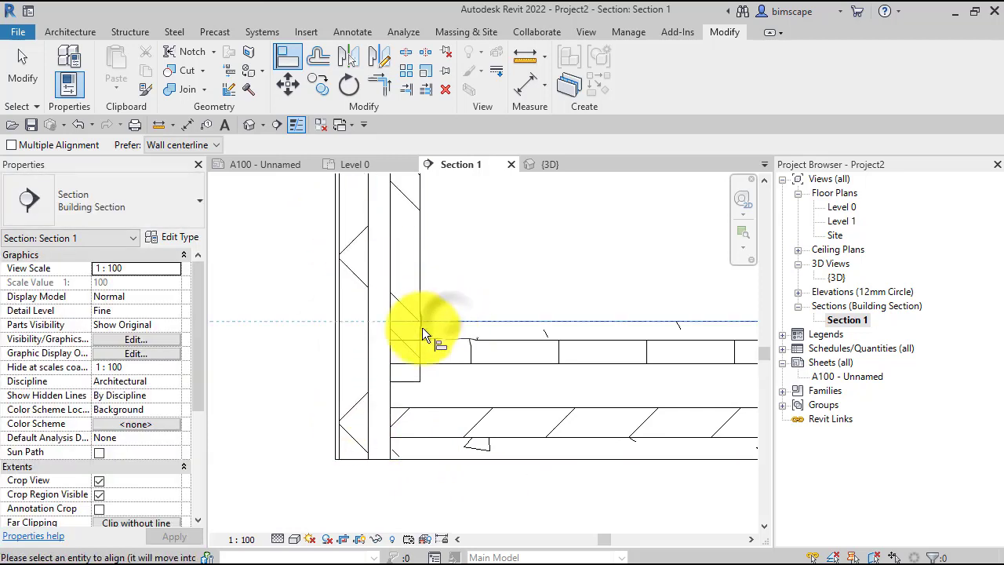
left_click(404, 382)
left_click(312, 362)
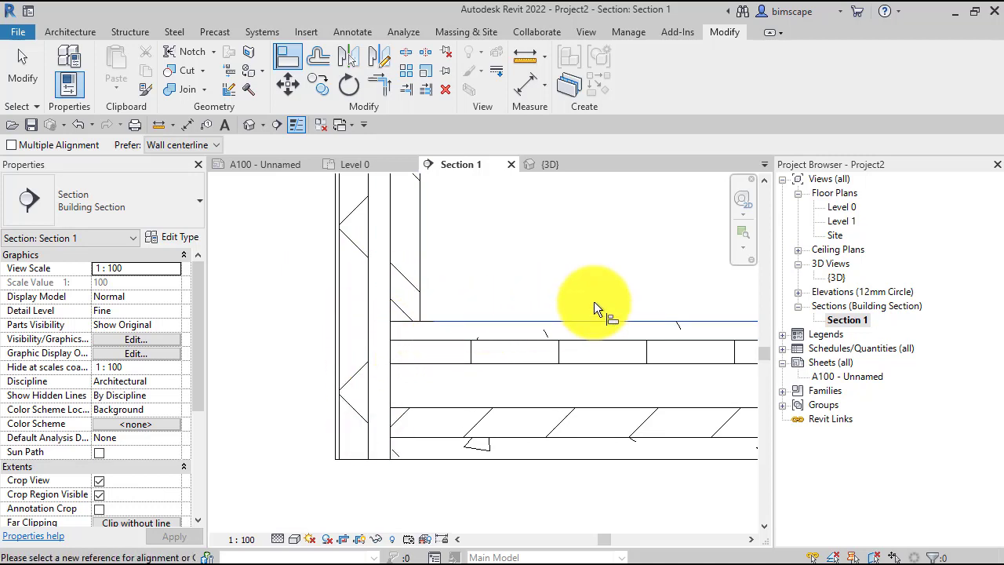
Open the {3D} view and orbit around the wall corner to check its base at the slab
double_click(837, 278)
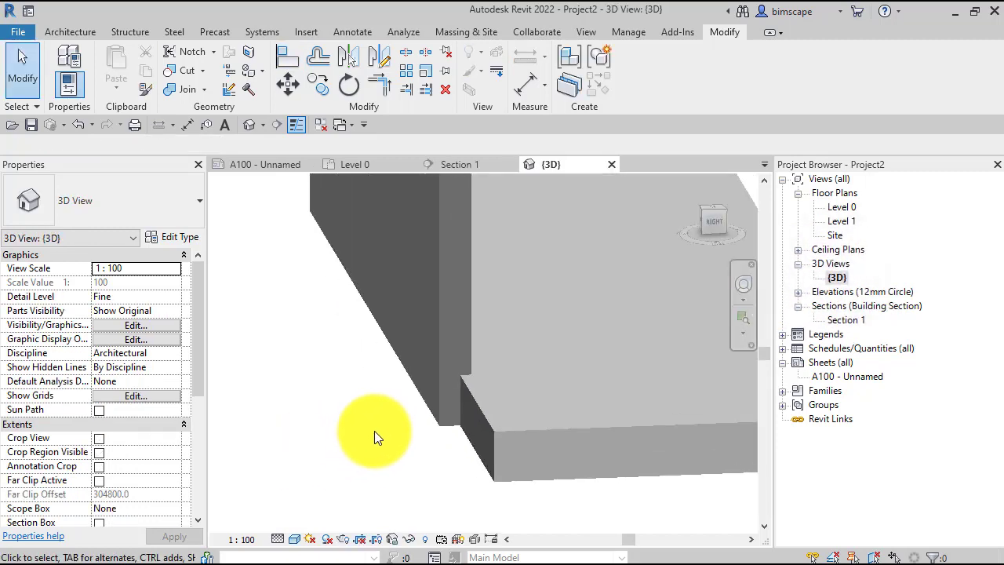
middle_click_drag(375, 431, 330, 447)
scroll(330, 447, "up", 1)
left_click(744, 301)
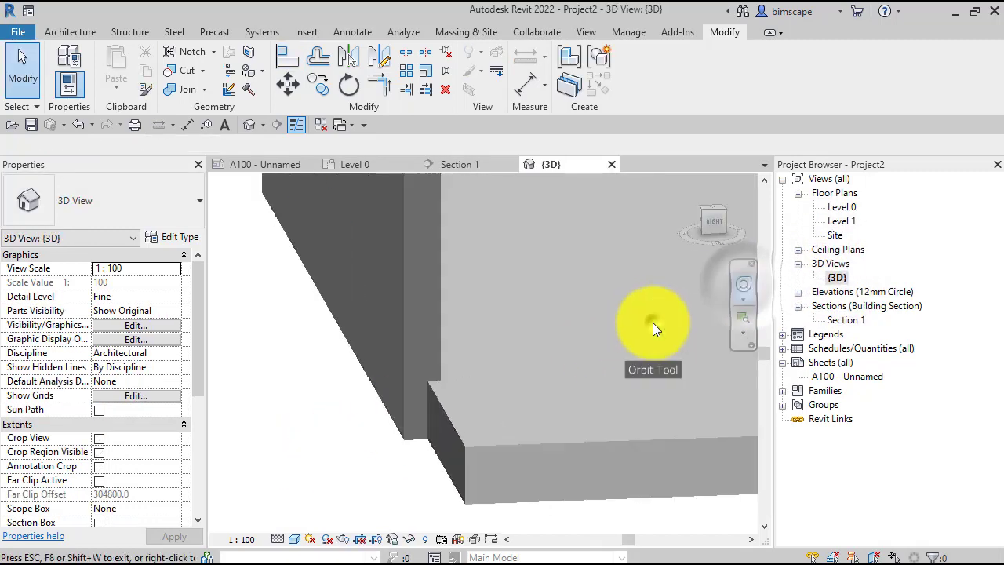